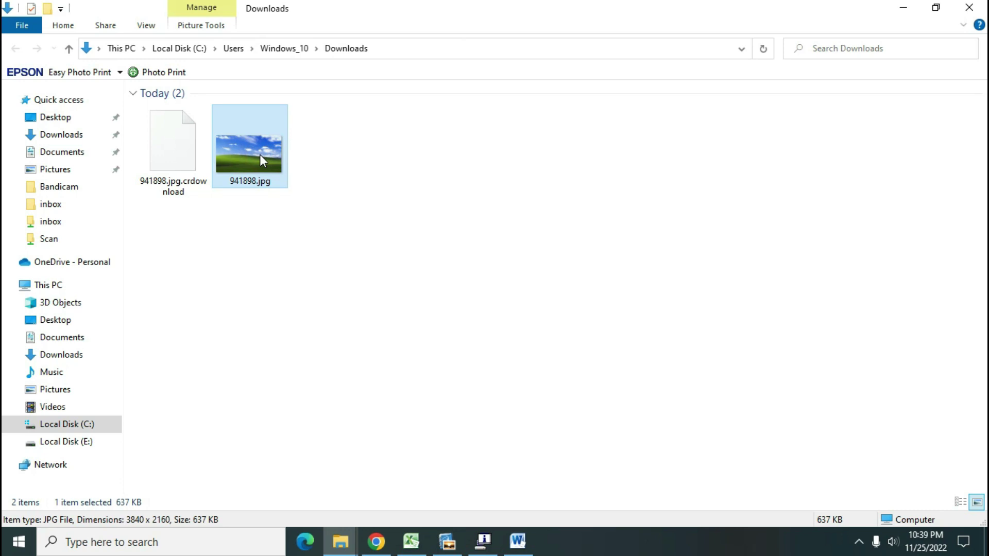
Start printing the picture 941898.jpg and choose EPSON L3110 Series as the printer
{"action": "right_click", "coordinate": [259, 157]}
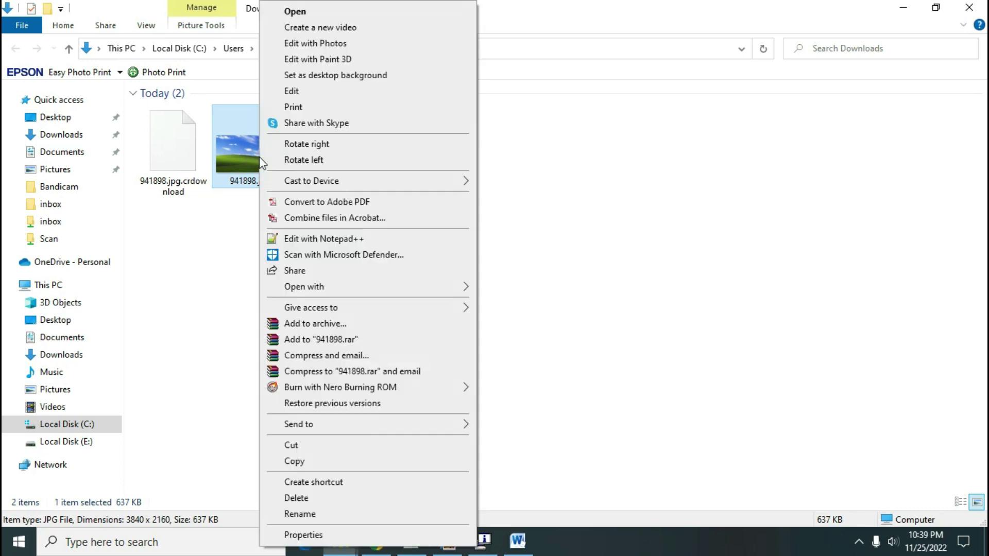
{"action": "left_click", "coordinate": [303, 108]}
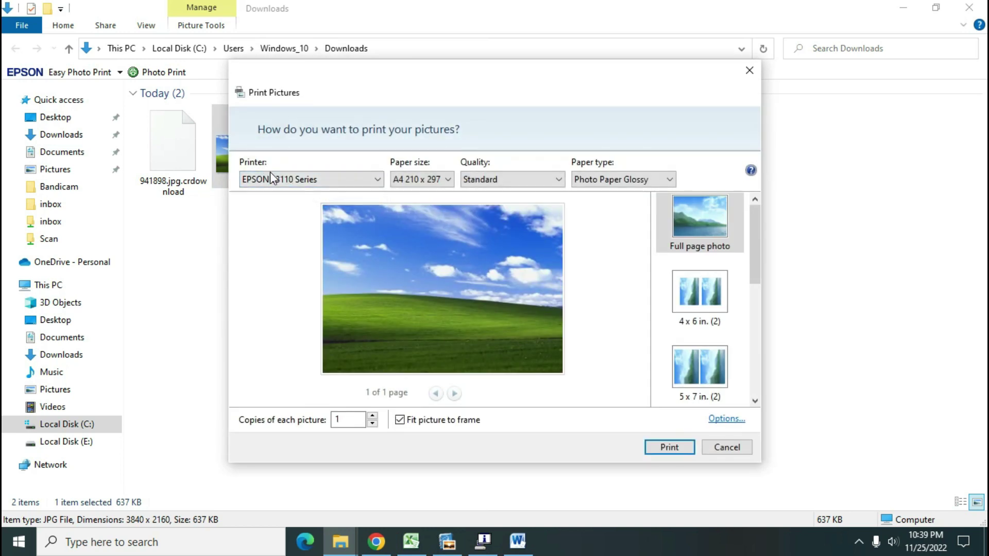
{"action": "left_click", "coordinate": [308, 180]}
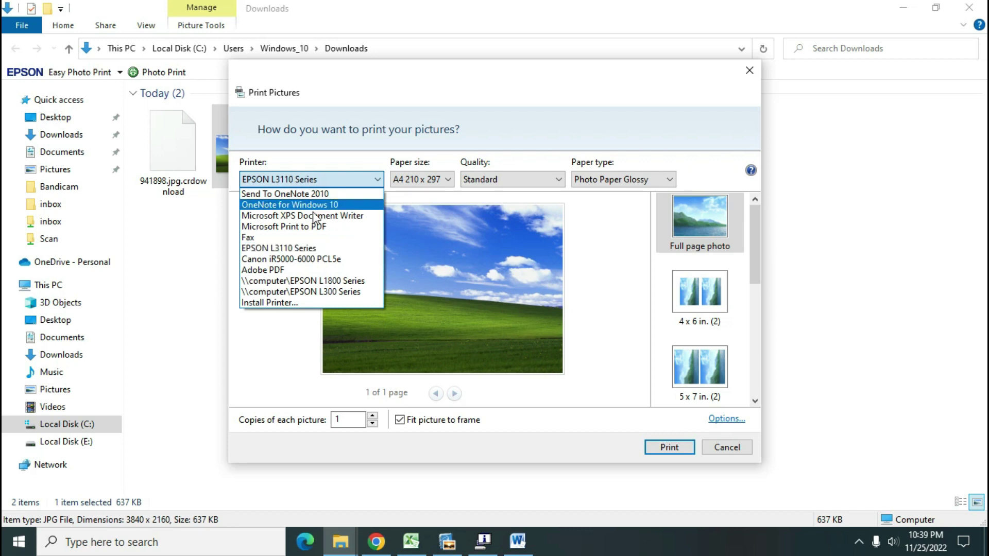
{"action": "left_click", "coordinate": [320, 248]}
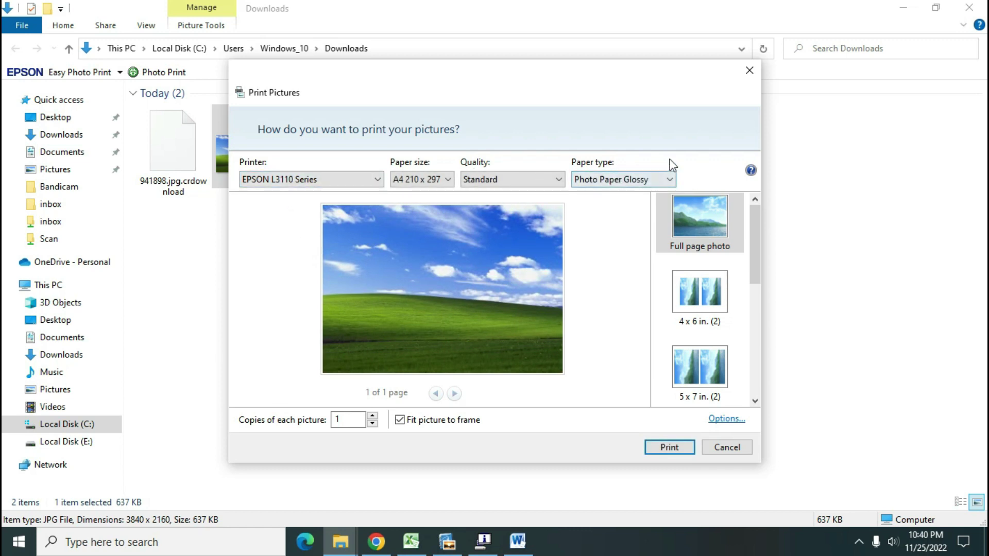
Try Plain paper as the paper type, and return it to Photo Paper Glossy
{"action": "left_click", "coordinate": [603, 163]}
{"action": "left_click", "coordinate": [636, 178]}
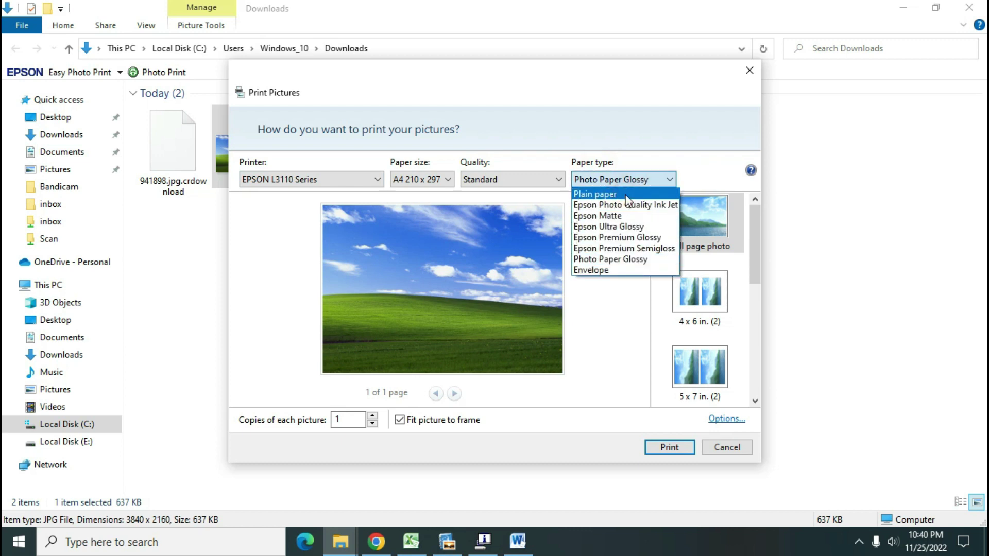
{"action": "left_click", "coordinate": [626, 196]}
{"action": "left_click", "coordinate": [619, 179]}
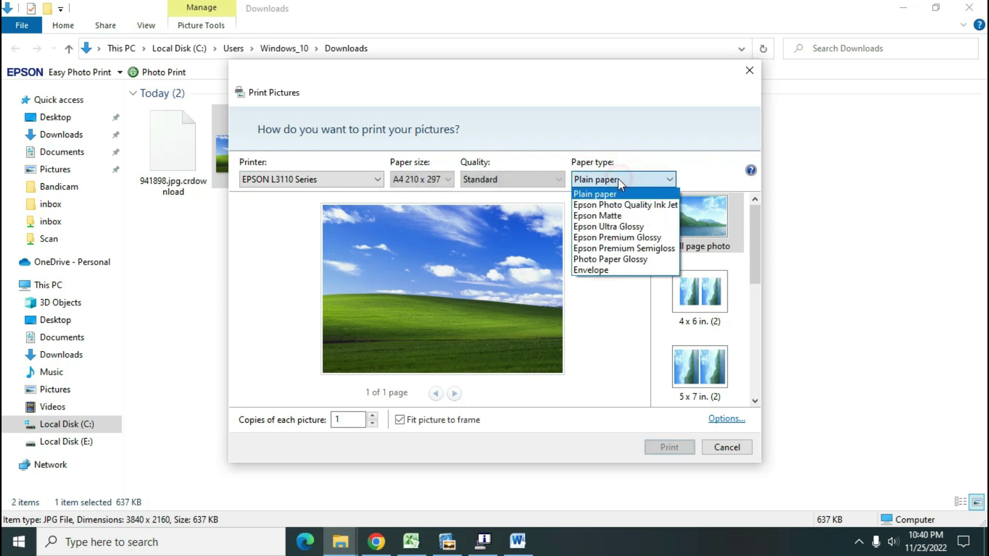
{"action": "left_click", "coordinate": [626, 260]}
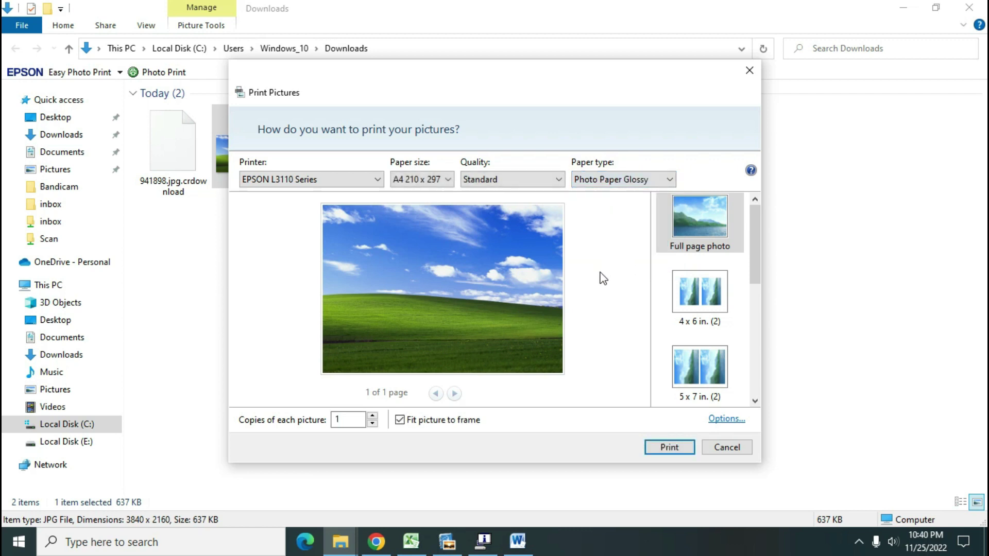
Toggle Fit picture to frame off and on to compare the picture's coverage in the preview, ending with it enabled
{"action": "left_click", "coordinate": [359, 418]}
{"action": "left_click", "coordinate": [405, 421]}
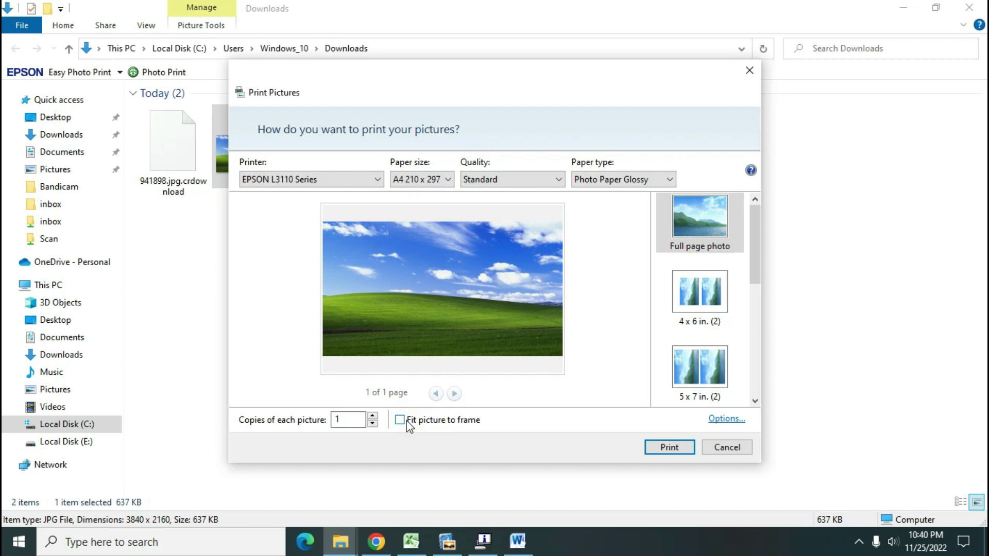
{"action": "left_click", "coordinate": [407, 420]}
{"action": "left_click", "coordinate": [406, 420]}
{"action": "left_click", "coordinate": [401, 421]}
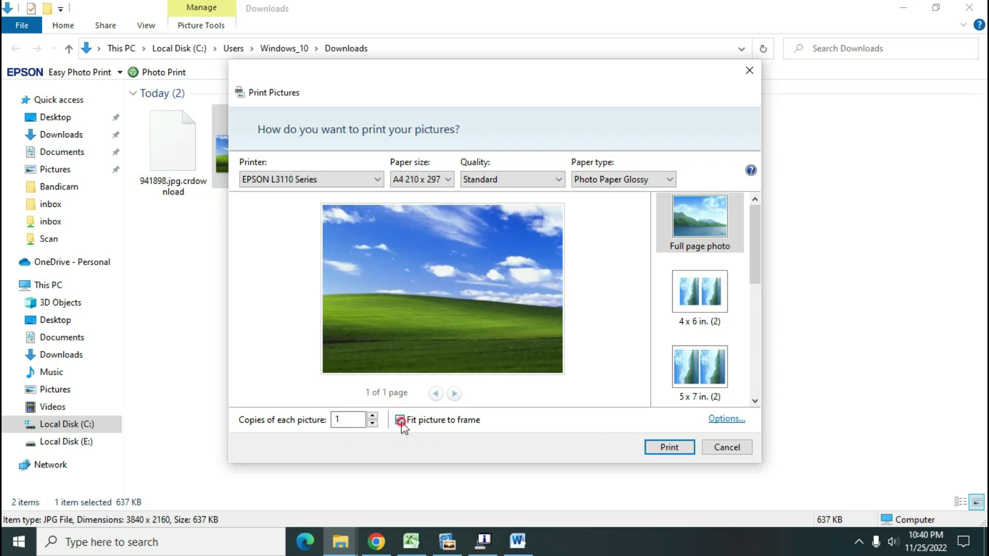
{"action": "left_click", "coordinate": [401, 422]}
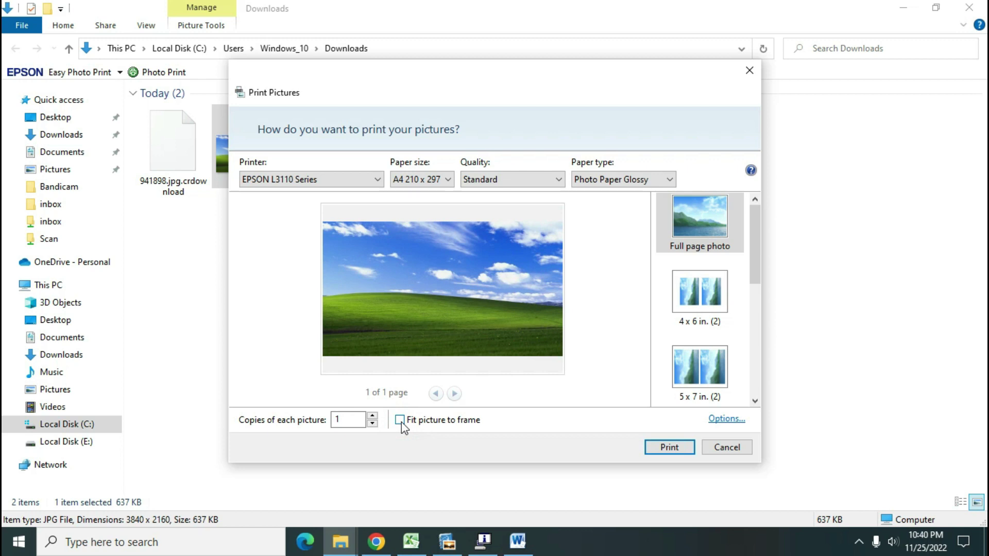
{"action": "left_click", "coordinate": [401, 421]}
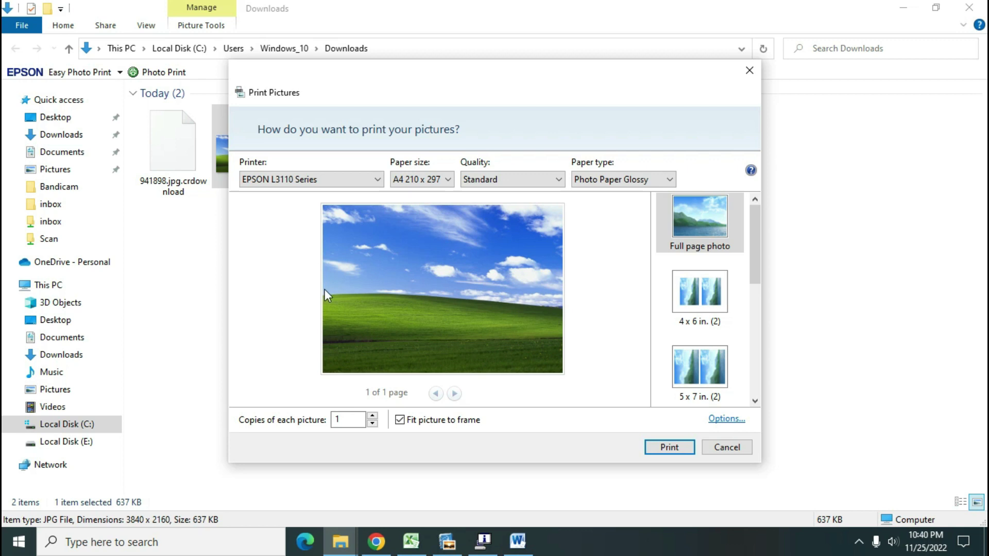
{"action": "left_click", "coordinate": [576, 297]}
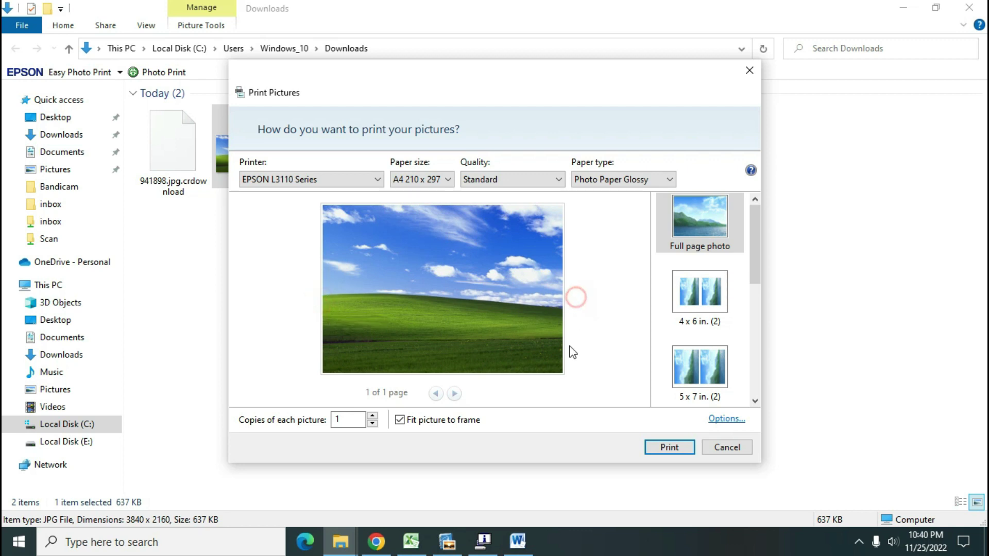
Disable Fit picture to frame to examine the margins above and below the picture, and restore the option
{"action": "left_click", "coordinate": [401, 421]}
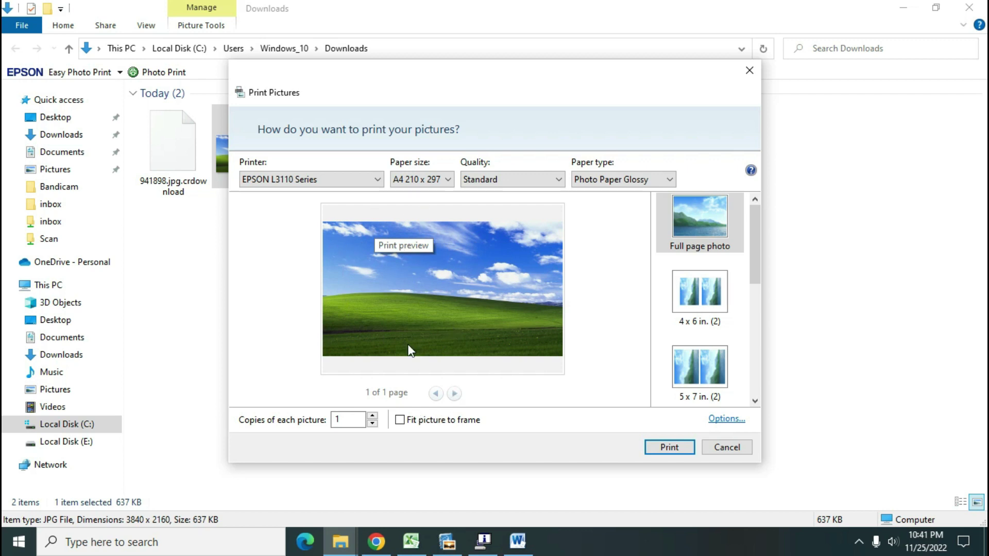
{"action": "left_click", "coordinate": [394, 214]}
{"action": "left_click", "coordinate": [419, 361]}
{"action": "left_click", "coordinate": [426, 213]}
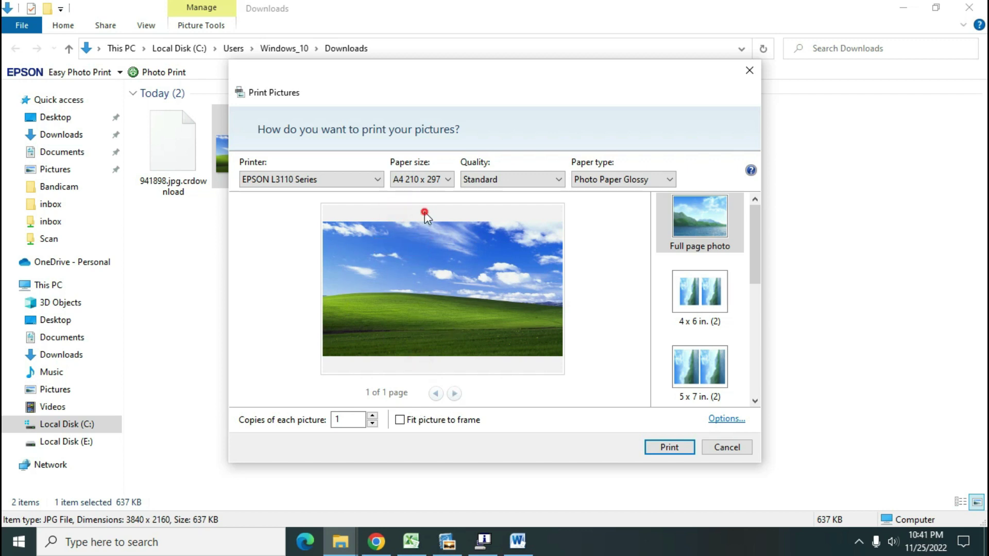
{"action": "left_click", "coordinate": [436, 367]}
{"action": "left_click", "coordinate": [433, 211]}
{"action": "left_click", "coordinate": [413, 420]}
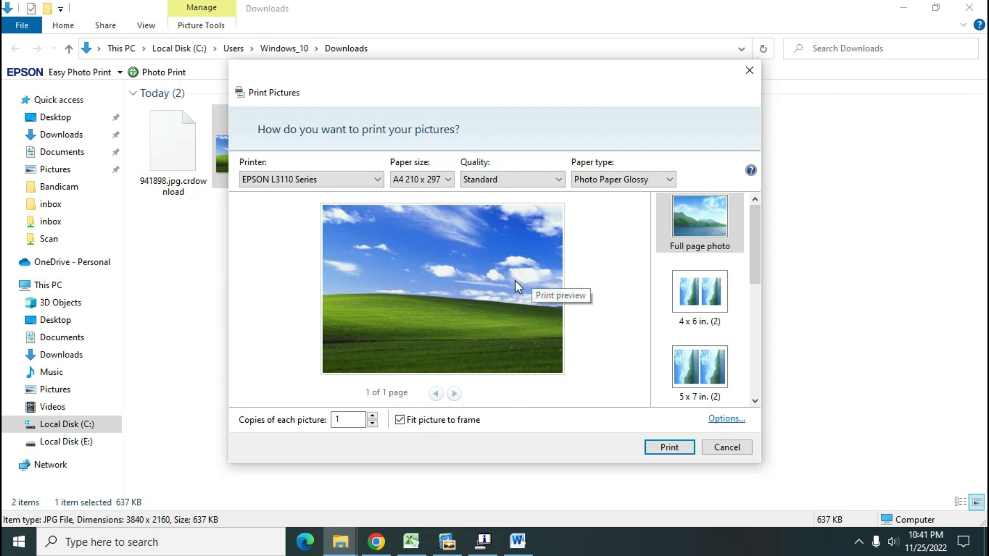
{"action": "left_click", "coordinate": [400, 419]}
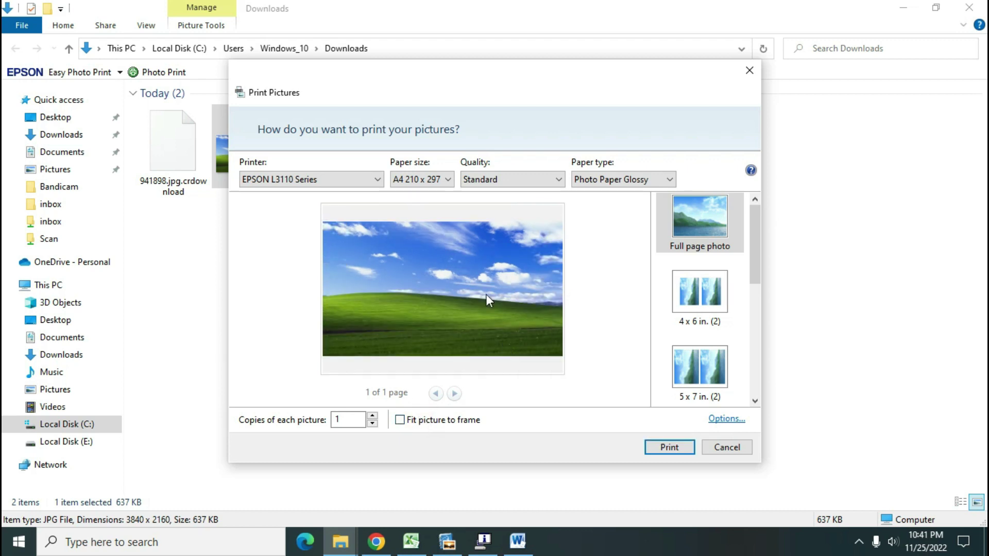
{"action": "left_click", "coordinate": [412, 420]}
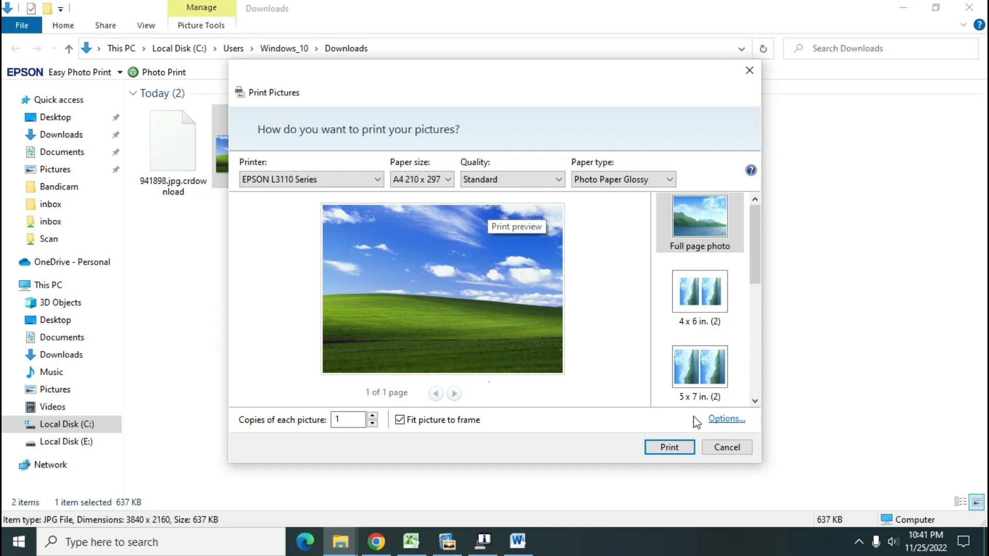
Open the EPSON L3110 Series printer properties from the print options and choose Photo Paper Glossy as the paper type
{"action": "left_click", "coordinate": [736, 421]}
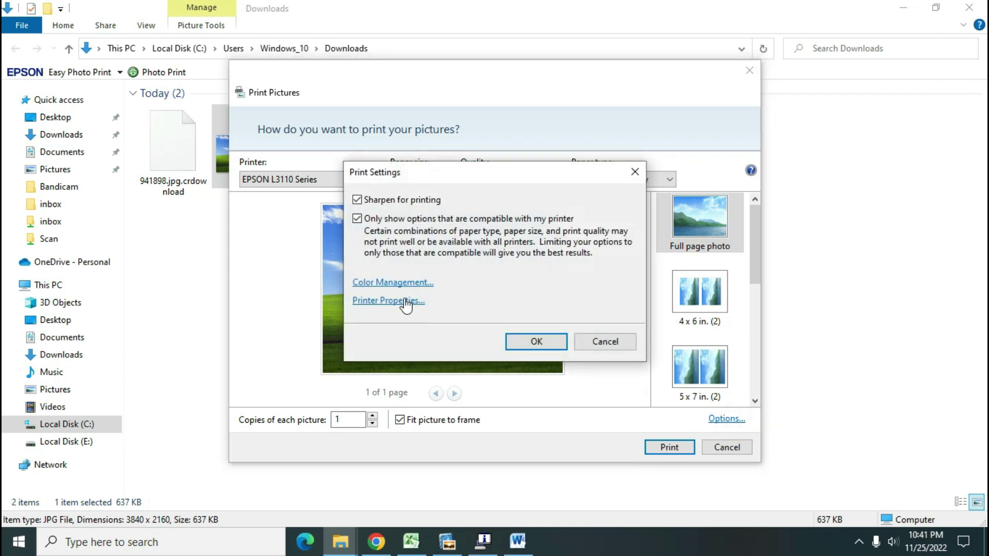
{"action": "left_click", "coordinate": [404, 302]}
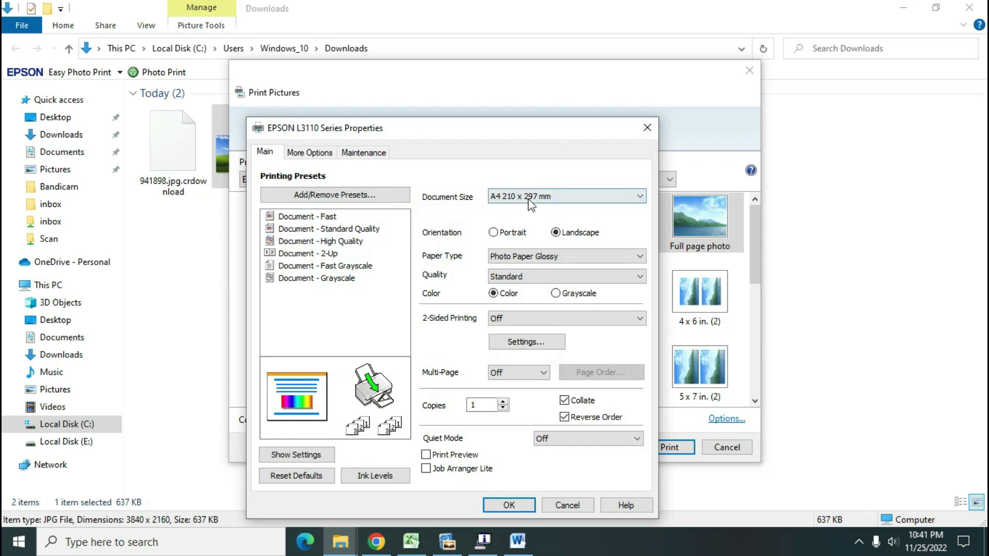
{"action": "left_click", "coordinate": [551, 196]}
{"action": "left_click", "coordinate": [551, 196]}
{"action": "left_click", "coordinate": [538, 196]}
{"action": "left_click", "coordinate": [536, 194]}
{"action": "left_click", "coordinate": [540, 257]}
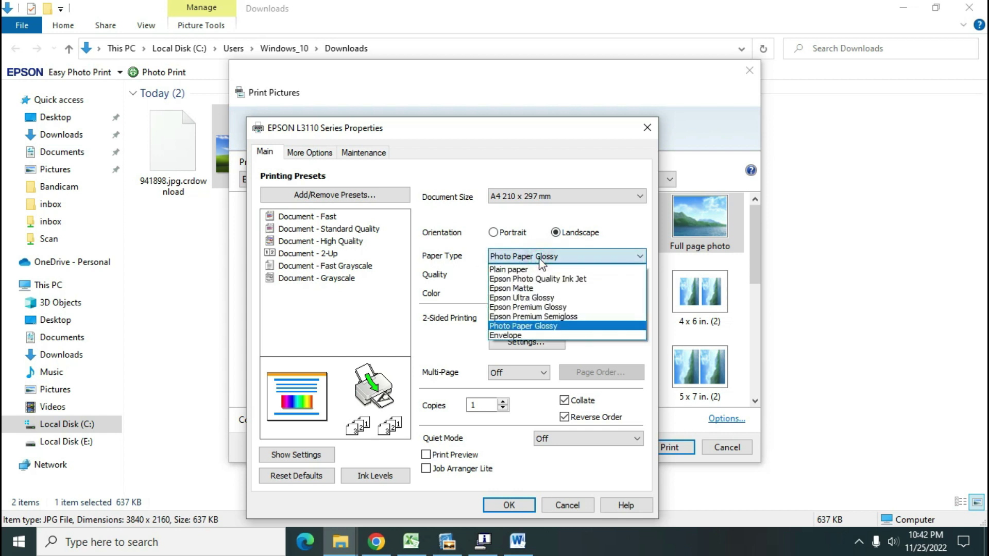
{"action": "left_click", "coordinate": [537, 325]}
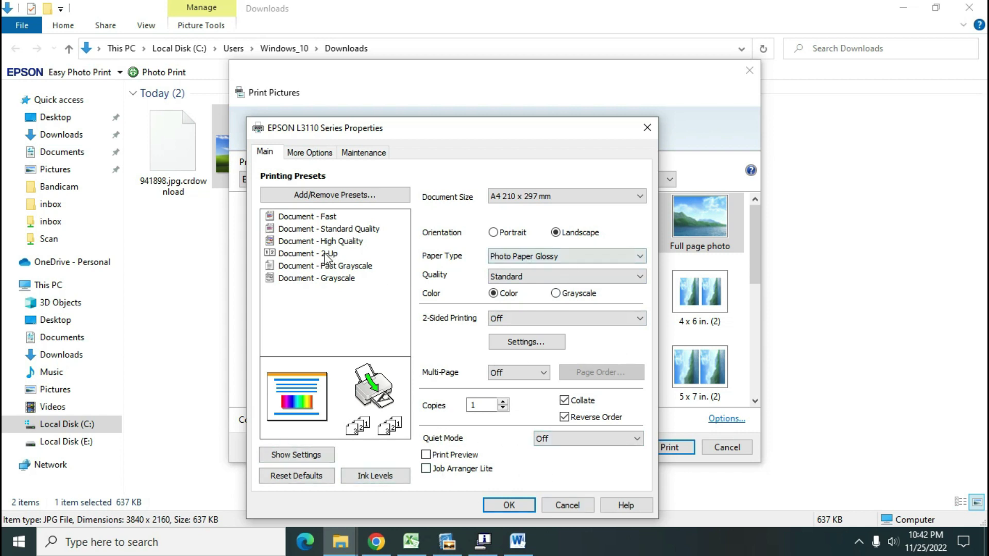
Try the Fast, Standard Quality and High Quality document presets, ending on Document - High Quality
{"action": "left_click", "coordinate": [355, 241]}
{"action": "left_click", "coordinate": [354, 230]}
{"action": "left_click", "coordinate": [336, 219]}
{"action": "left_click", "coordinate": [345, 228]}
{"action": "left_click", "coordinate": [350, 241]}
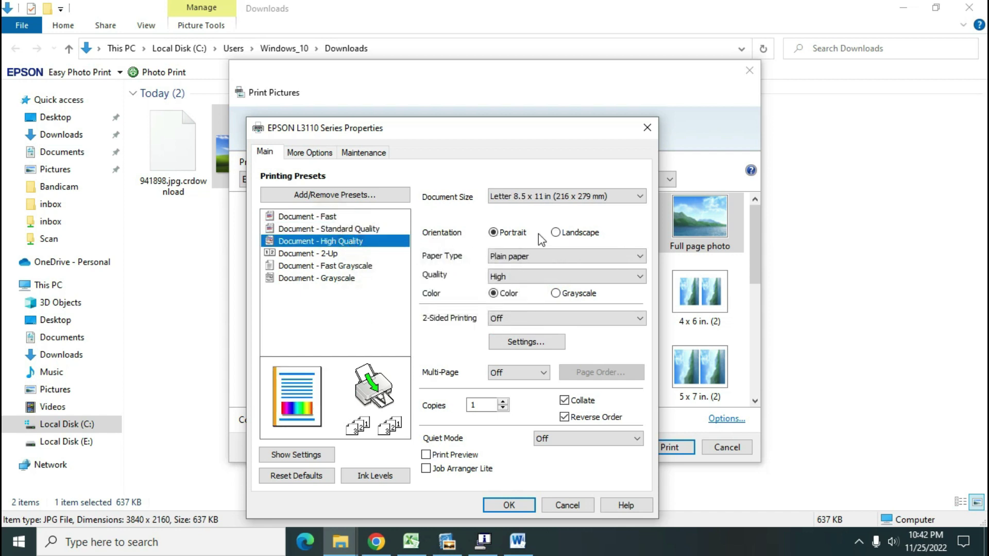
Try the 2-Up, Fast Grayscale, Grayscale and High Quality presets, and apply Document - Standard Quality
{"action": "left_click", "coordinate": [332, 254]}
{"action": "left_click", "coordinate": [341, 266]}
{"action": "left_click", "coordinate": [340, 278]}
{"action": "left_click", "coordinate": [338, 265]}
{"action": "left_click", "coordinate": [335, 241]}
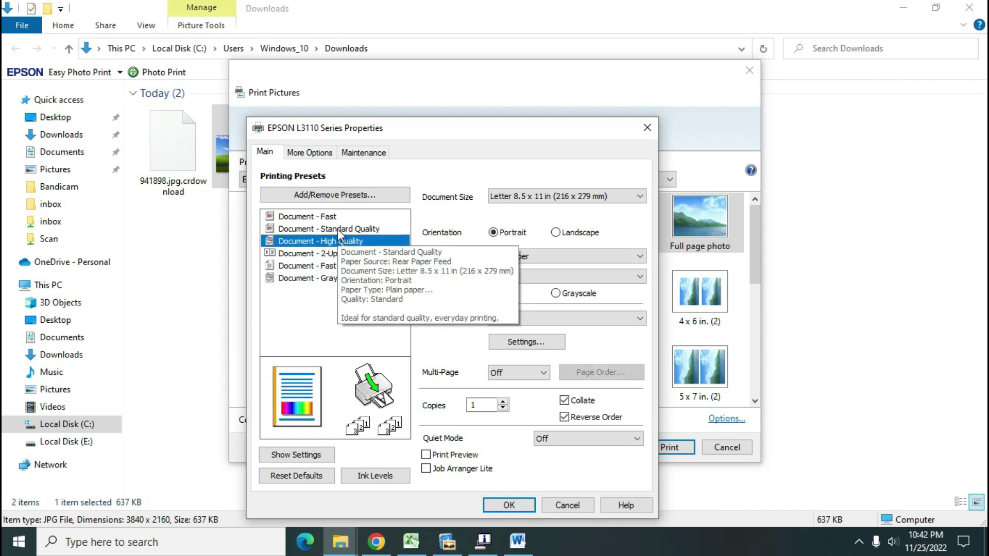
{"action": "left_click", "coordinate": [338, 230]}
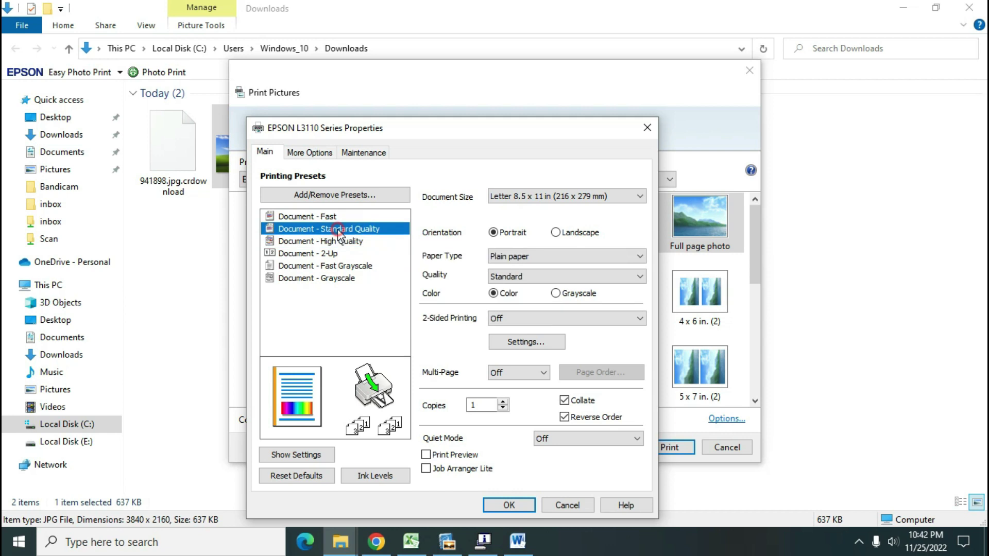
Try A4 210 x 297 mm, 10 x 15 cm (4 x 6 in) and 13 x 18 cm (5 x 7 in) as the document size
{"action": "left_click", "coordinate": [535, 196]}
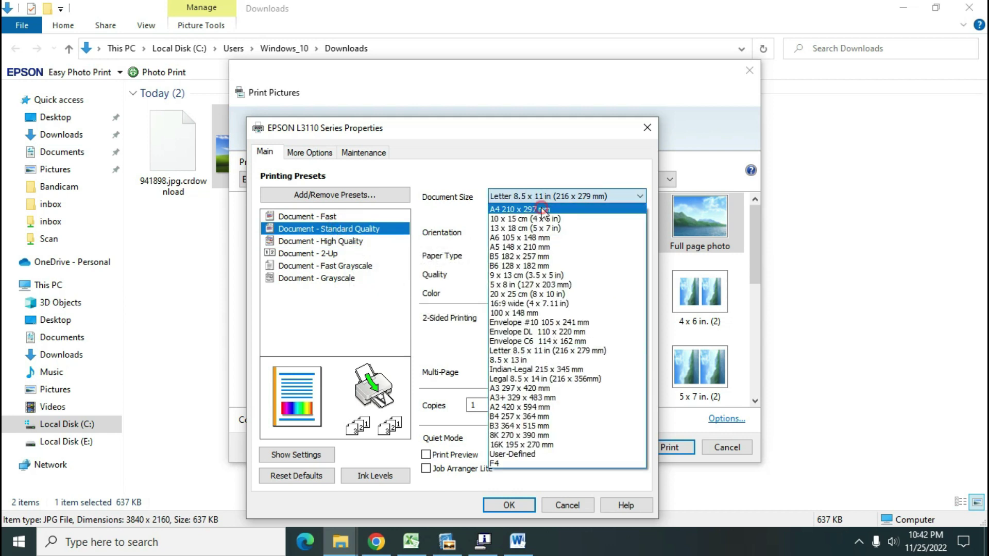
{"action": "left_click", "coordinate": [542, 209]}
{"action": "left_click", "coordinate": [541, 197]}
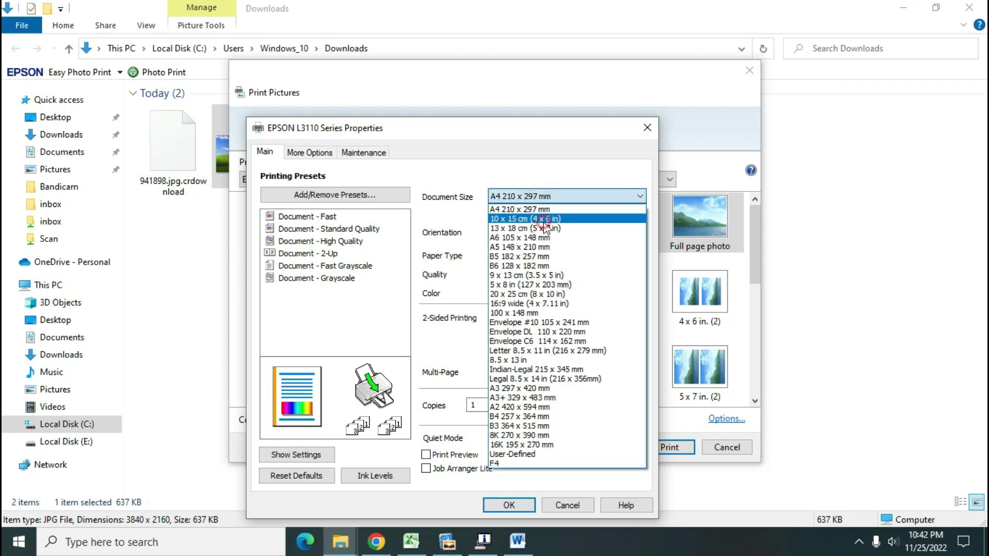
{"action": "left_click", "coordinate": [545, 227]}
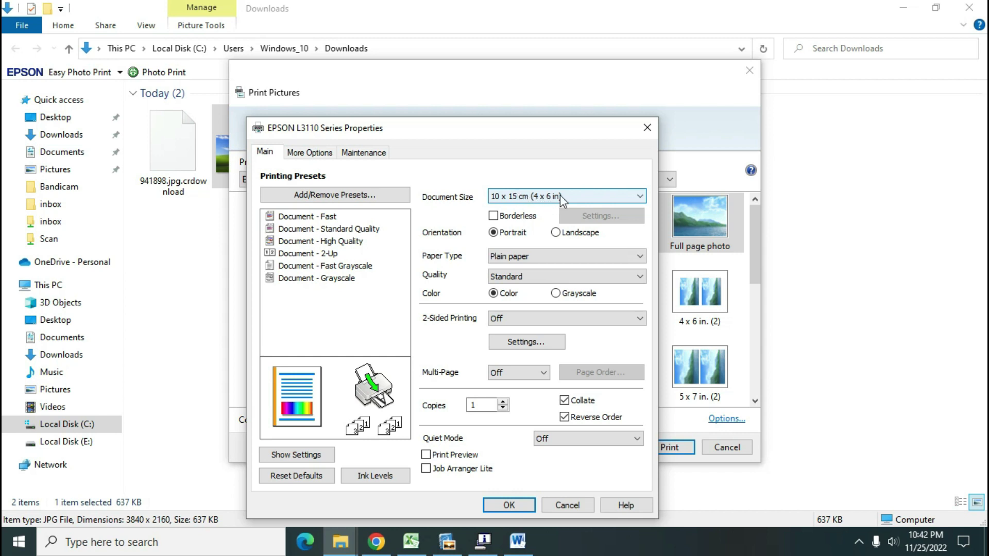
{"action": "left_click", "coordinate": [533, 193]}
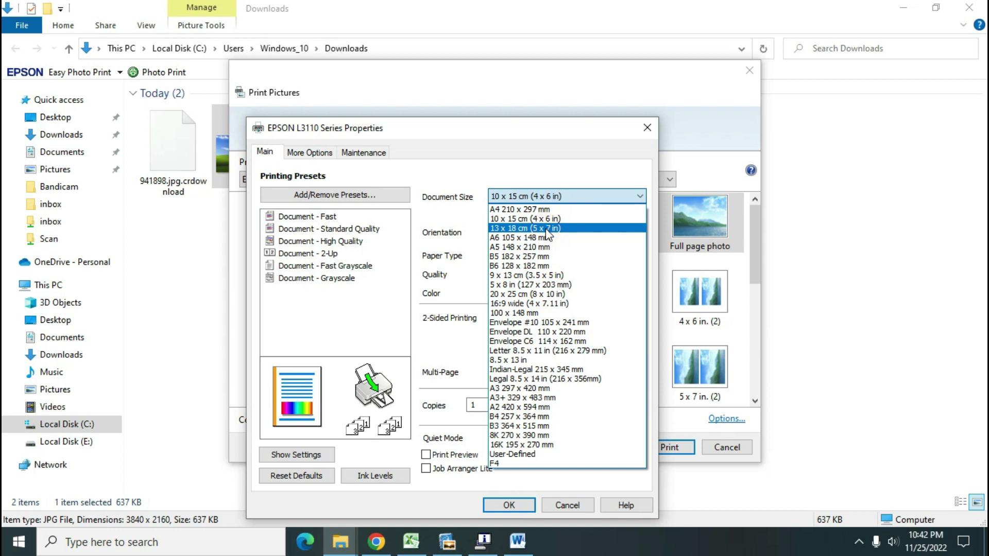
{"action": "left_click", "coordinate": [546, 229]}
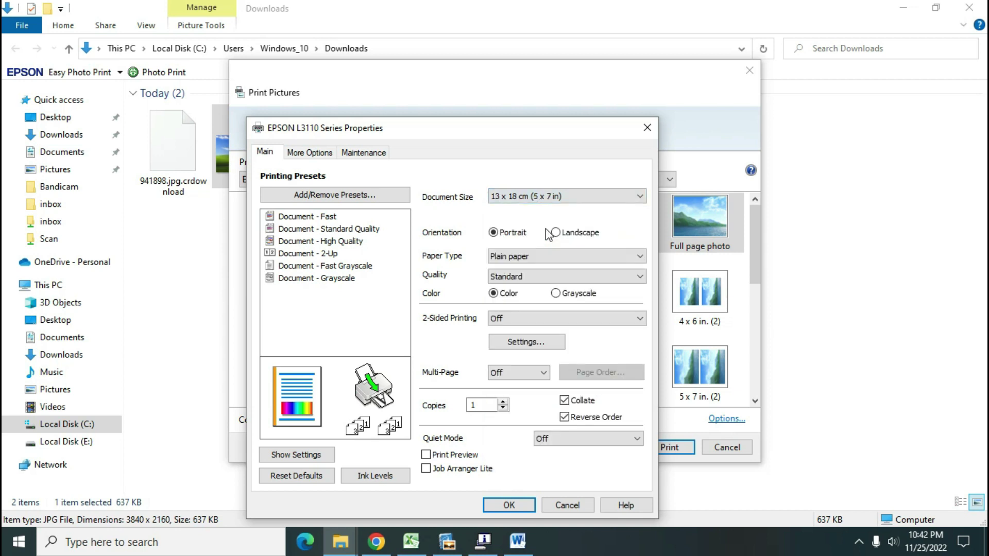
Try A6 105 x 148 mm, A5 148 x 210 mm and B5 182 x 257 mm as the document size
{"action": "left_click", "coordinate": [519, 200]}
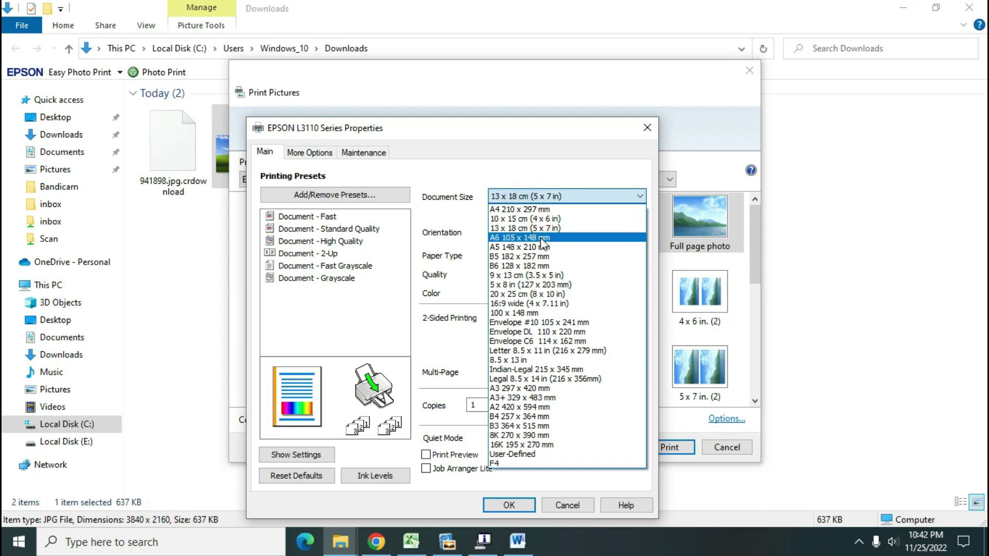
{"action": "left_click", "coordinate": [540, 239]}
{"action": "left_click", "coordinate": [534, 202]}
{"action": "left_click", "coordinate": [539, 247]}
{"action": "left_click", "coordinate": [533, 202]}
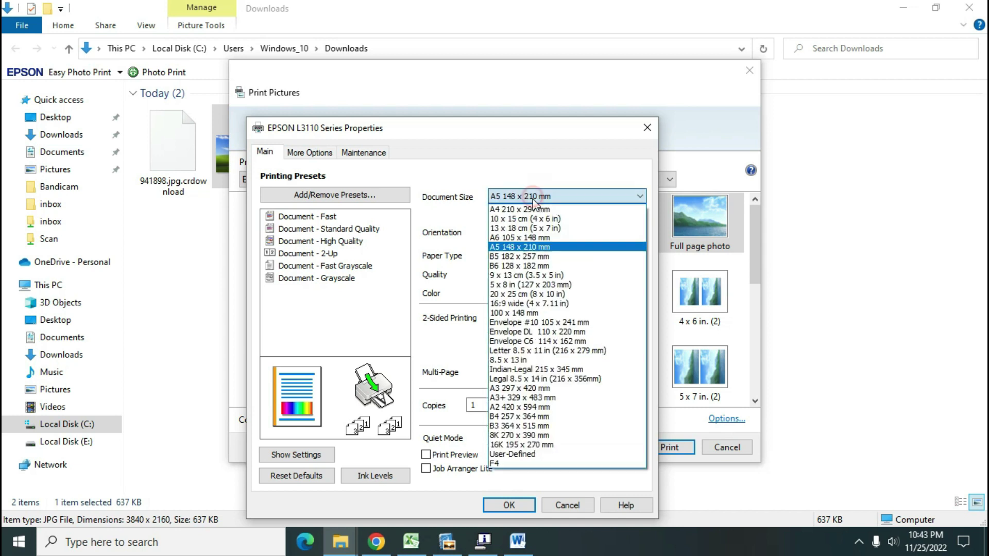
{"action": "left_click", "coordinate": [538, 260]}
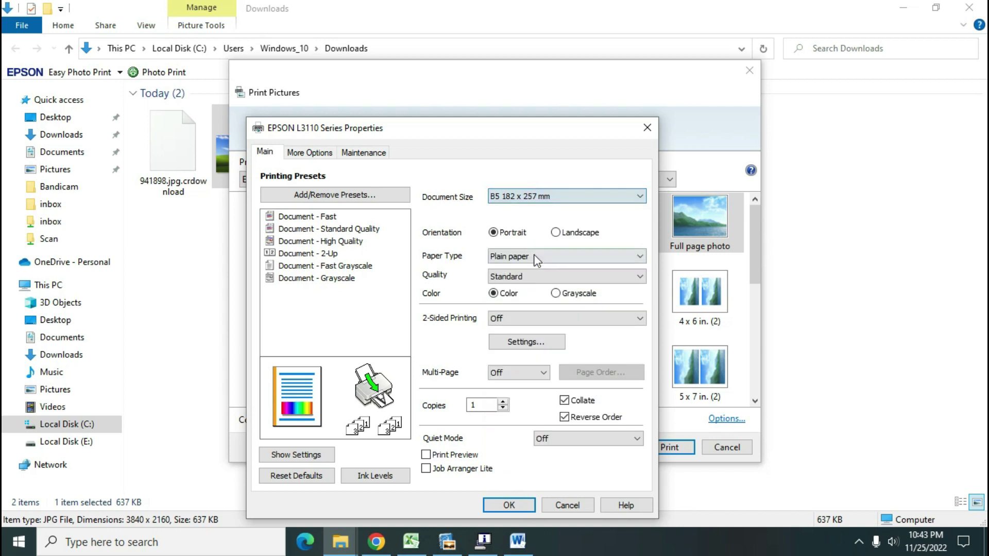
Try 9 x 13 cm (3.5 x 5 in) as the document size, and set it to 10 x 15 cm (4 x 6 in)
{"action": "left_click", "coordinate": [534, 200]}
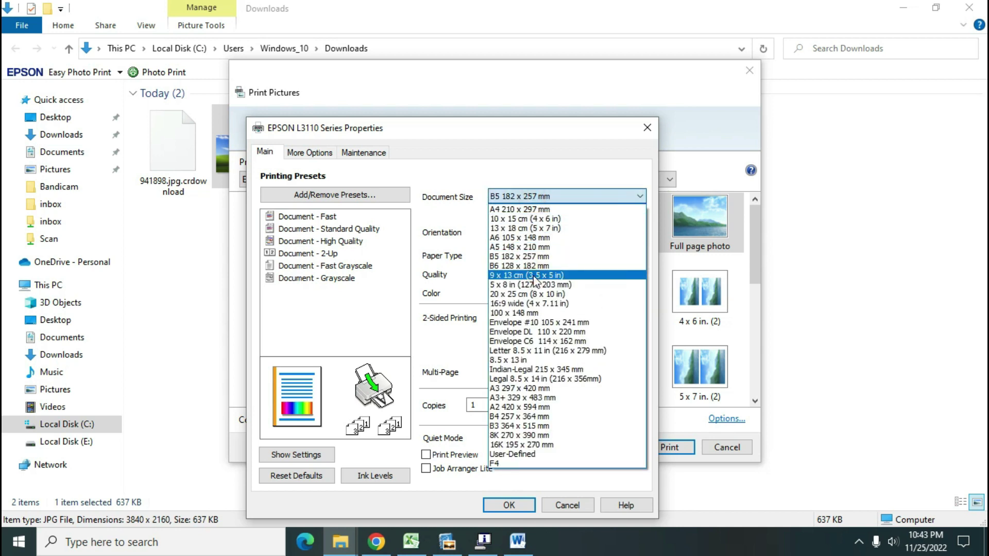
{"action": "left_click", "coordinate": [534, 278]}
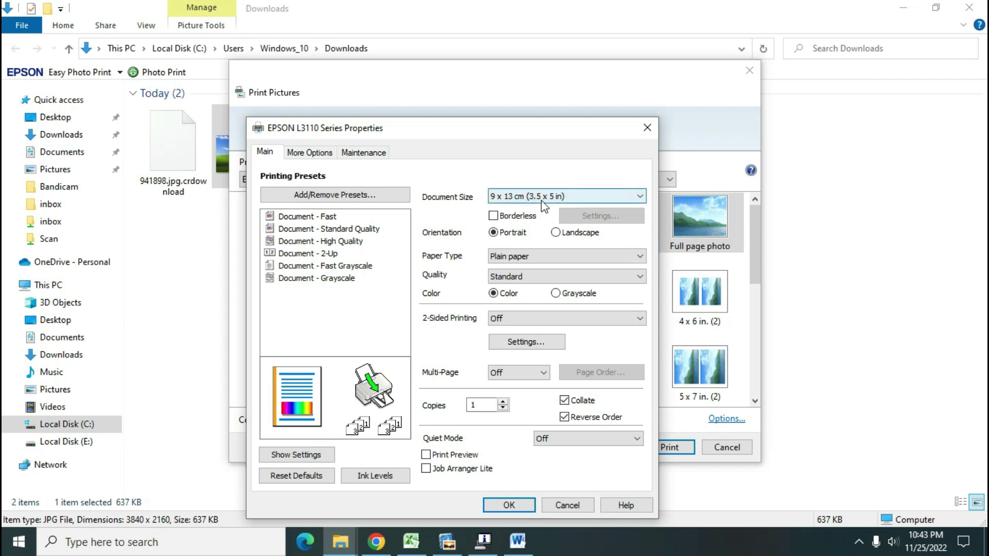
{"action": "left_click", "coordinate": [509, 199]}
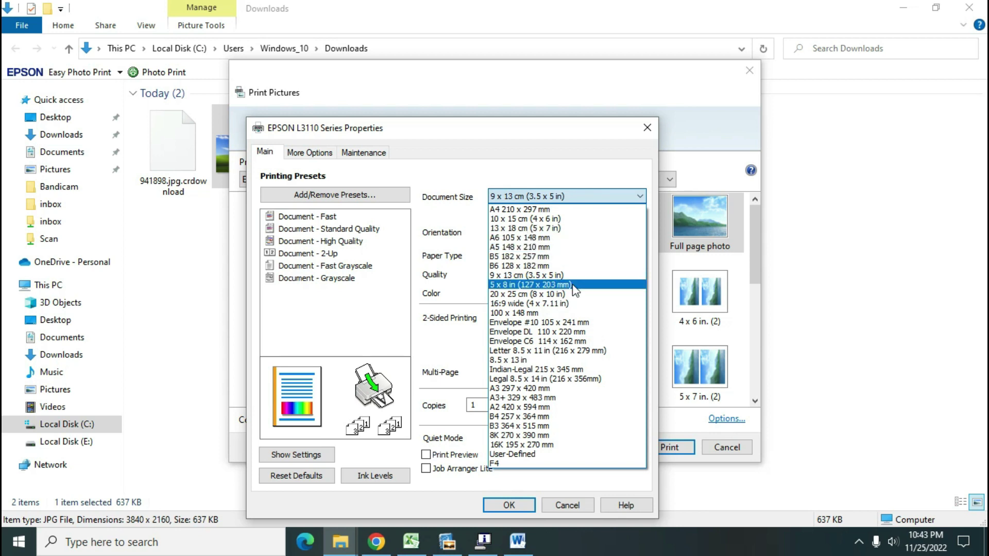
{"action": "left_click", "coordinate": [589, 222]}
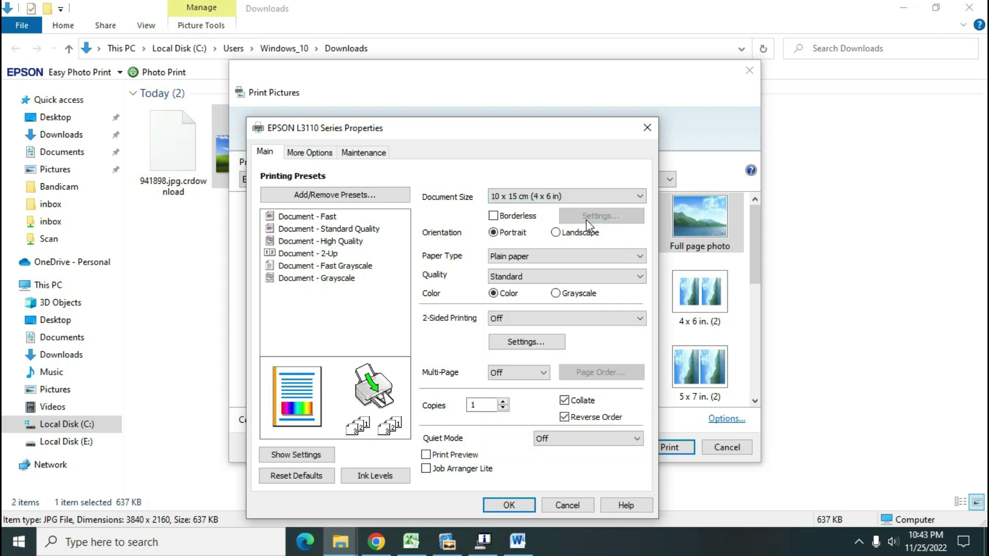
Enable borderless printing for the 10 x 15 cm document size, toggling it off and on once and acknowledging the notices
{"action": "left_click", "coordinate": [493, 216]}
{"action": "left_click", "coordinate": [497, 314]}
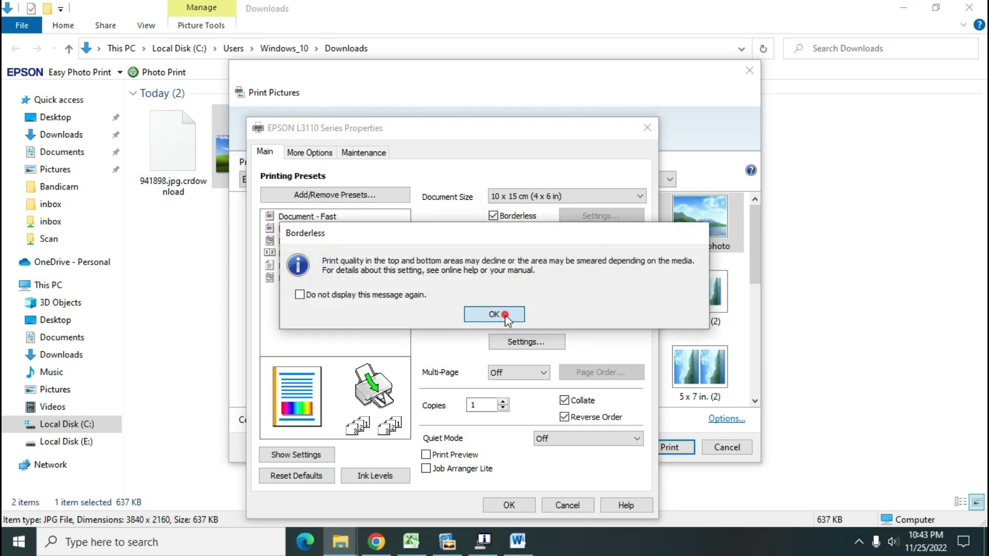
{"action": "left_click", "coordinate": [493, 217]}
{"action": "left_click", "coordinate": [494, 217]}
{"action": "left_click", "coordinate": [494, 314]}
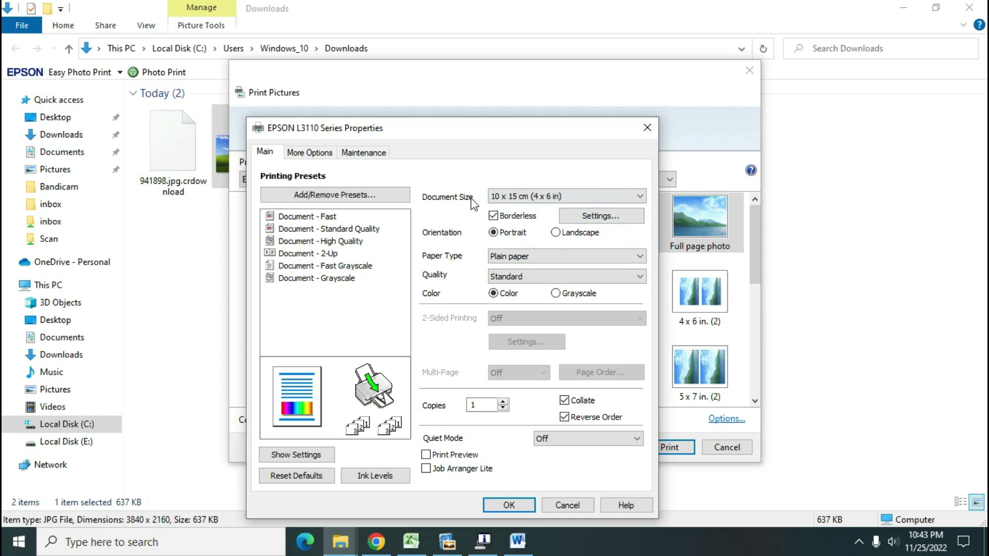
Reselect 10 x 15 cm (4 x 6 in) from the available document sizes and turn borderless printing back on
{"action": "left_click", "coordinate": [524, 199]}
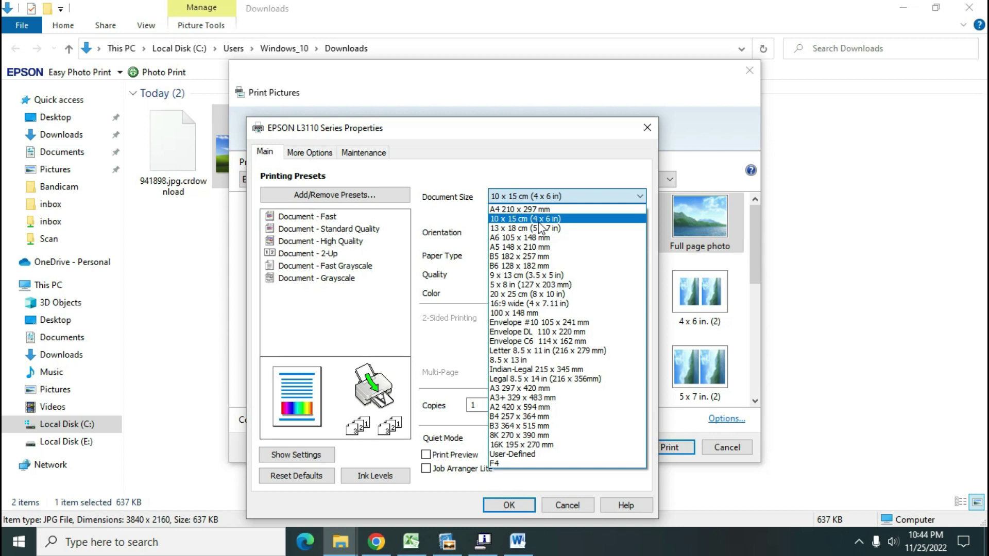
{"action": "left_click", "coordinate": [444, 170]}
{"action": "left_click", "coordinate": [502, 199]}
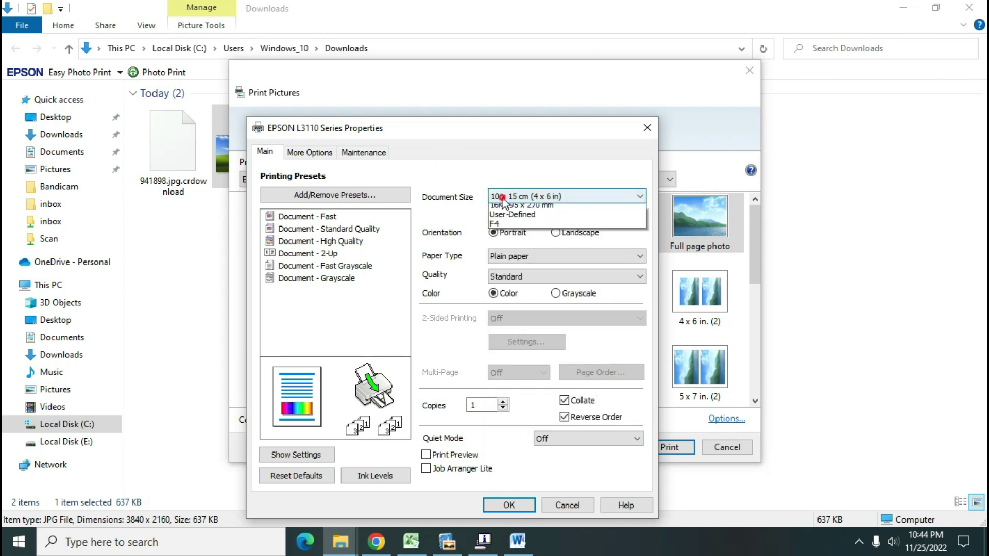
{"action": "left_click", "coordinate": [505, 205]}
{"action": "left_click", "coordinate": [536, 198]}
{"action": "left_click", "coordinate": [502, 222]}
{"action": "left_click", "coordinate": [497, 216]}
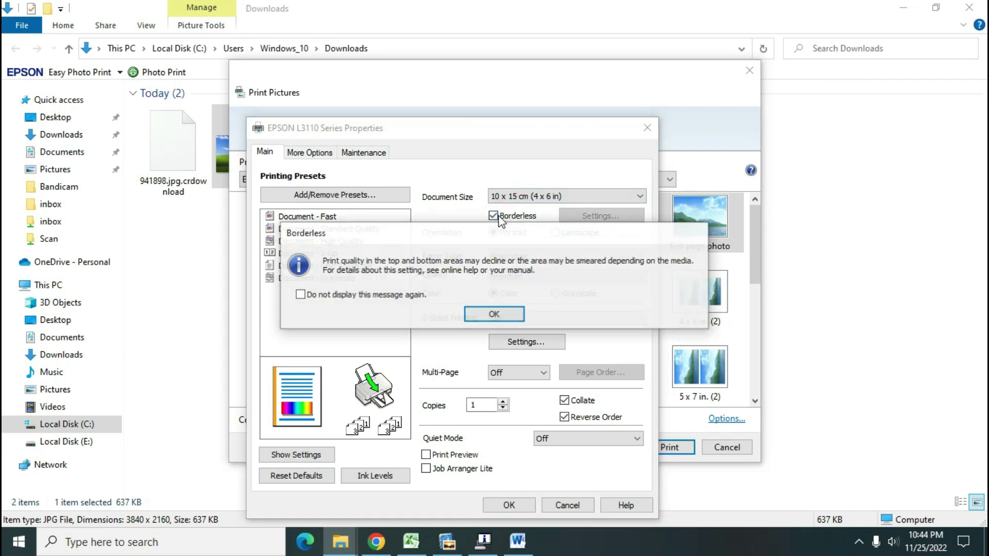
{"action": "left_click", "coordinate": [503, 313]}
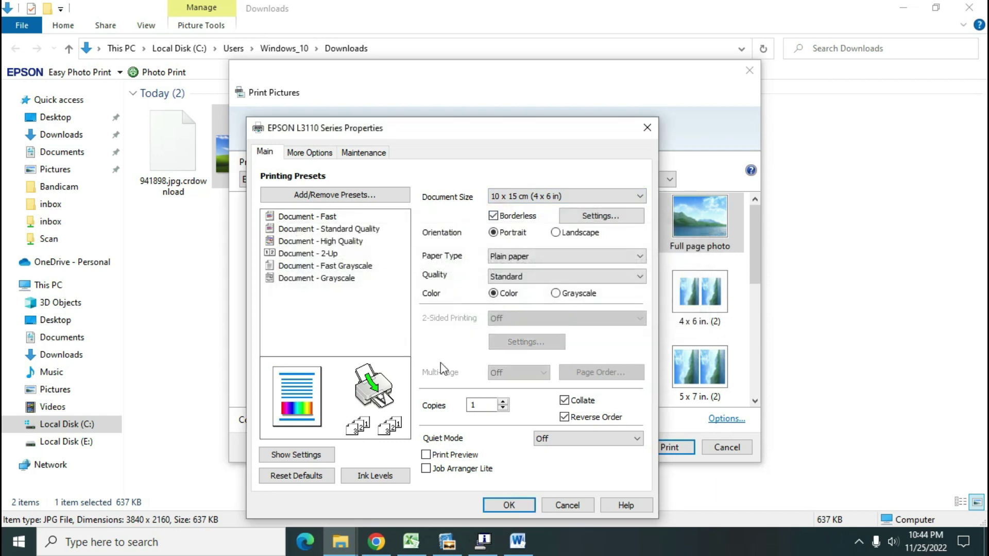
Set the paper type to Photo Paper Glossy, apply the printer properties and print the picture
{"action": "left_click", "coordinate": [531, 256]}
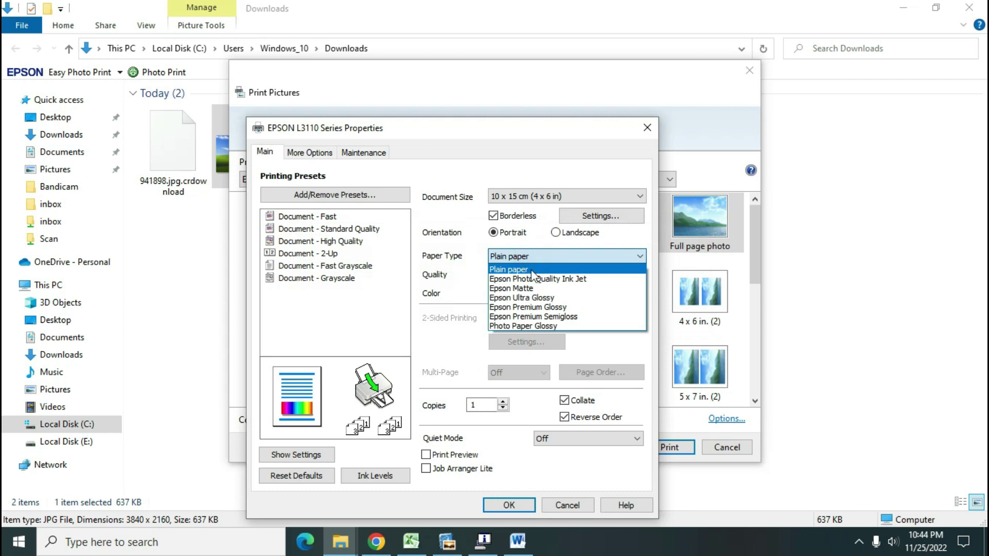
{"action": "left_click", "coordinate": [587, 327]}
{"action": "left_click", "coordinate": [508, 505]}
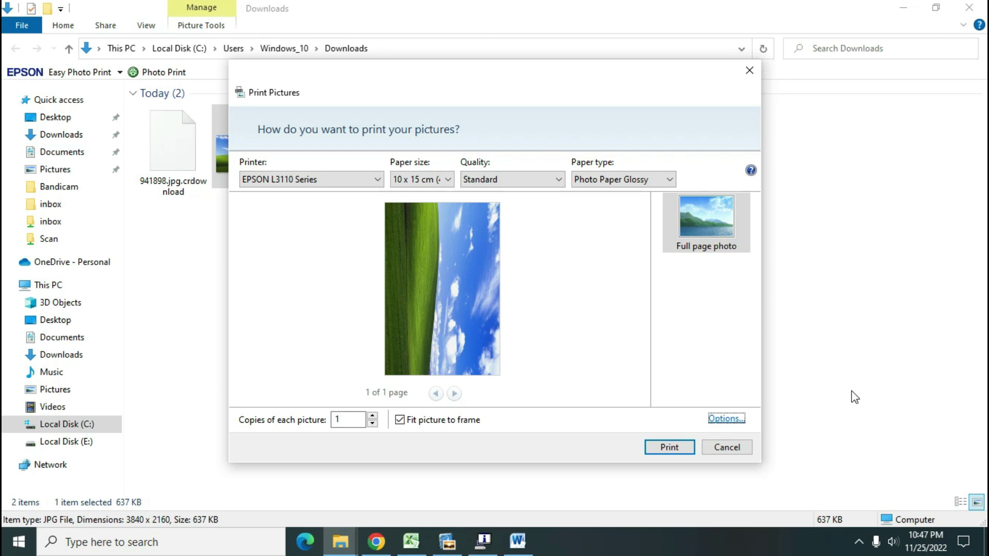
{"action": "left_click", "coordinate": [668, 448]}
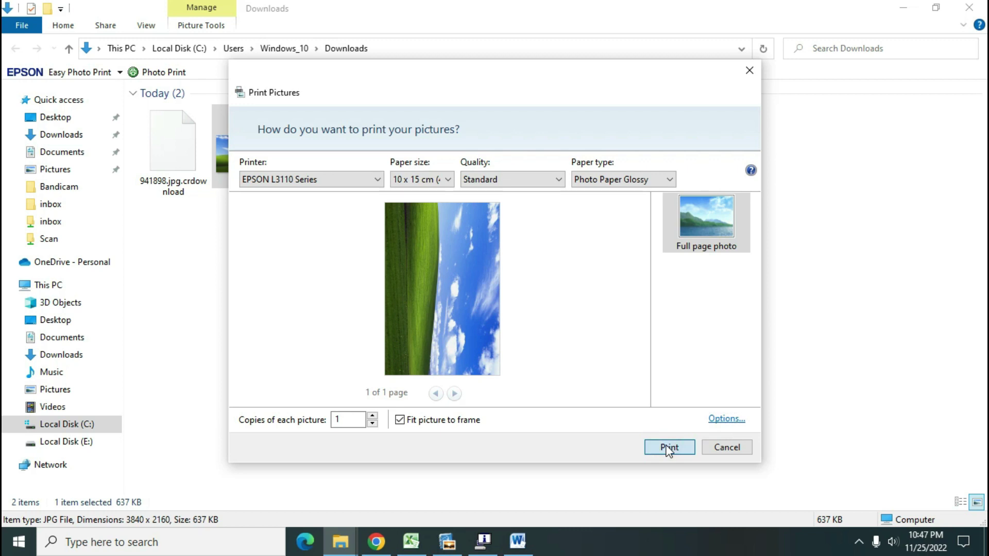